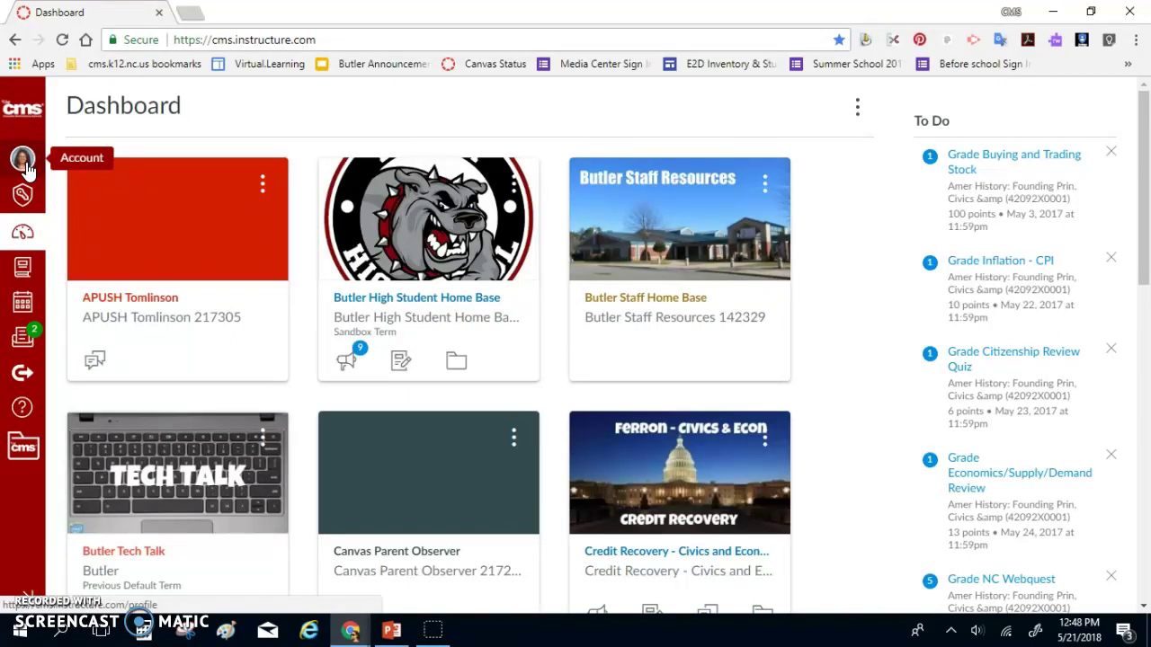
Open the account's own profile page and review its contact details and biography
left_click(24, 160)
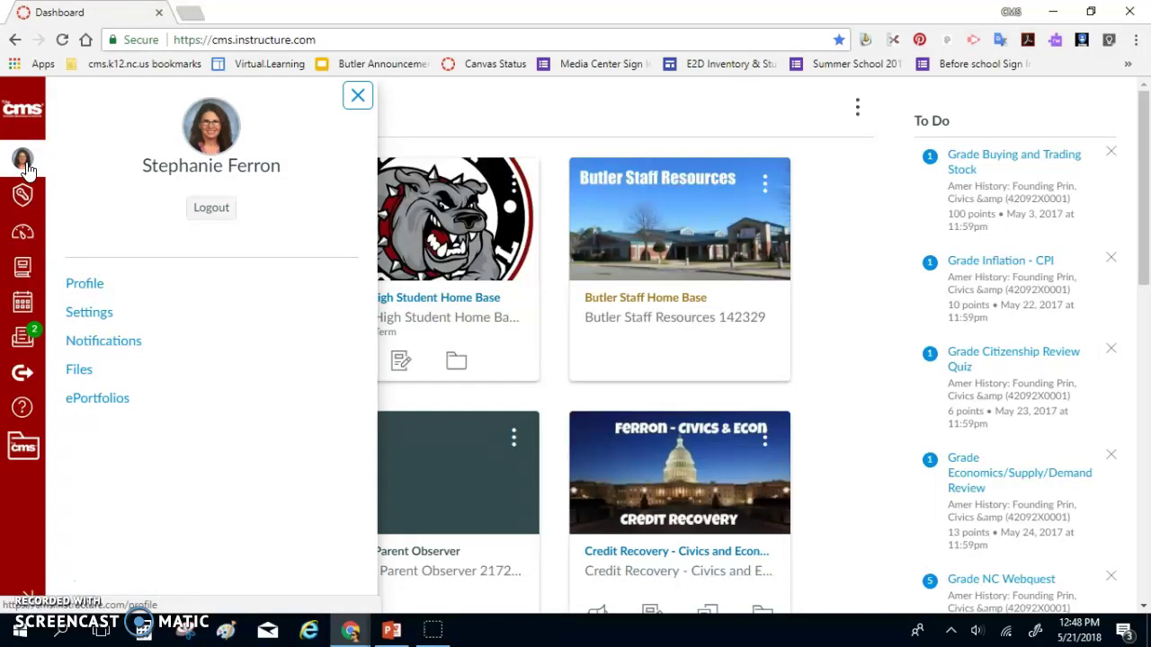
left_click(86, 287)
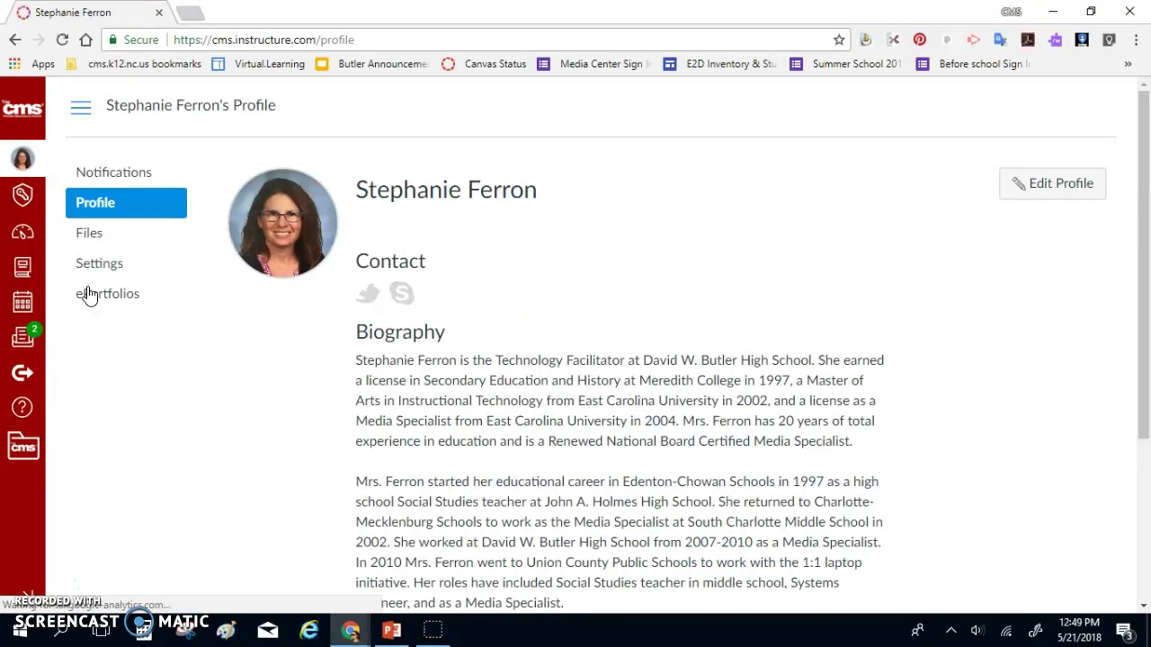
scroll(88, 291, "down", 3)
scroll(87, 290, "up", 2)
scroll(607, 341, "down", 2)
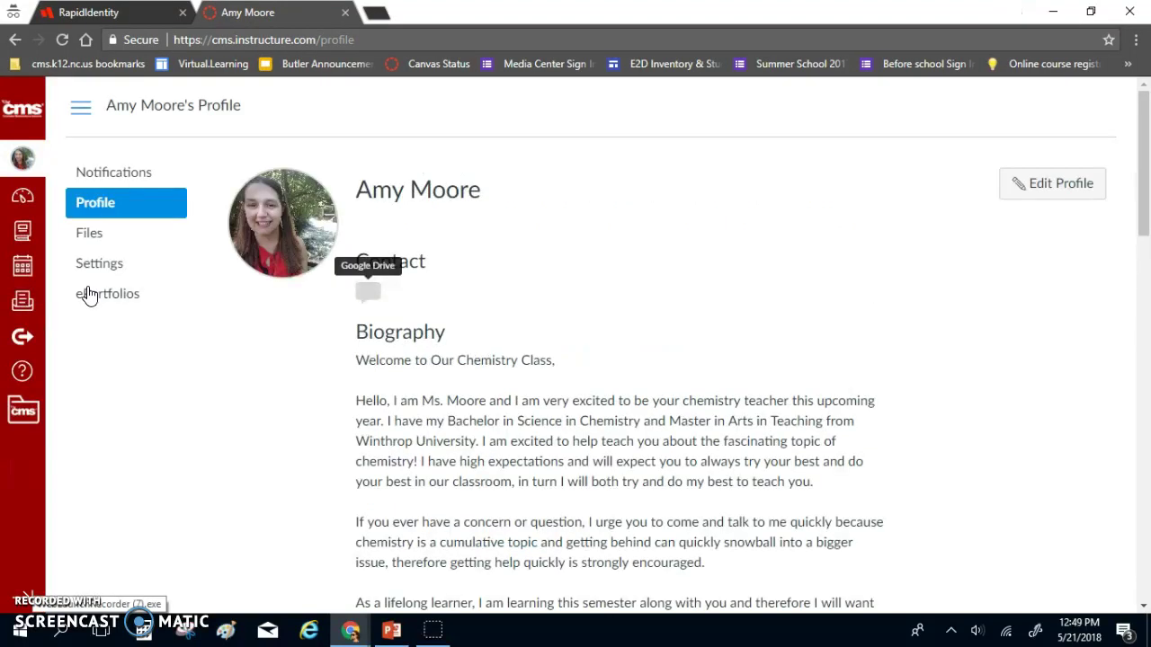
Examine the chemistry teacher's example profile, from the welcome biography down to the links and badges
scroll(89, 295, "down", 4)
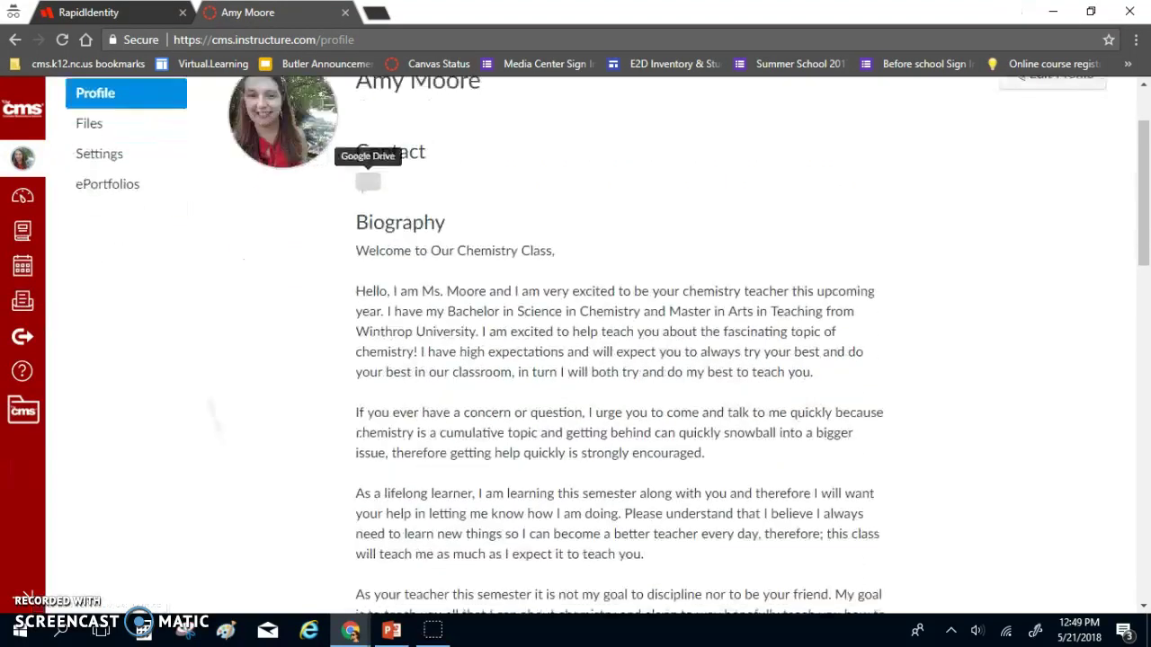
scroll(575, 341, "down", 4)
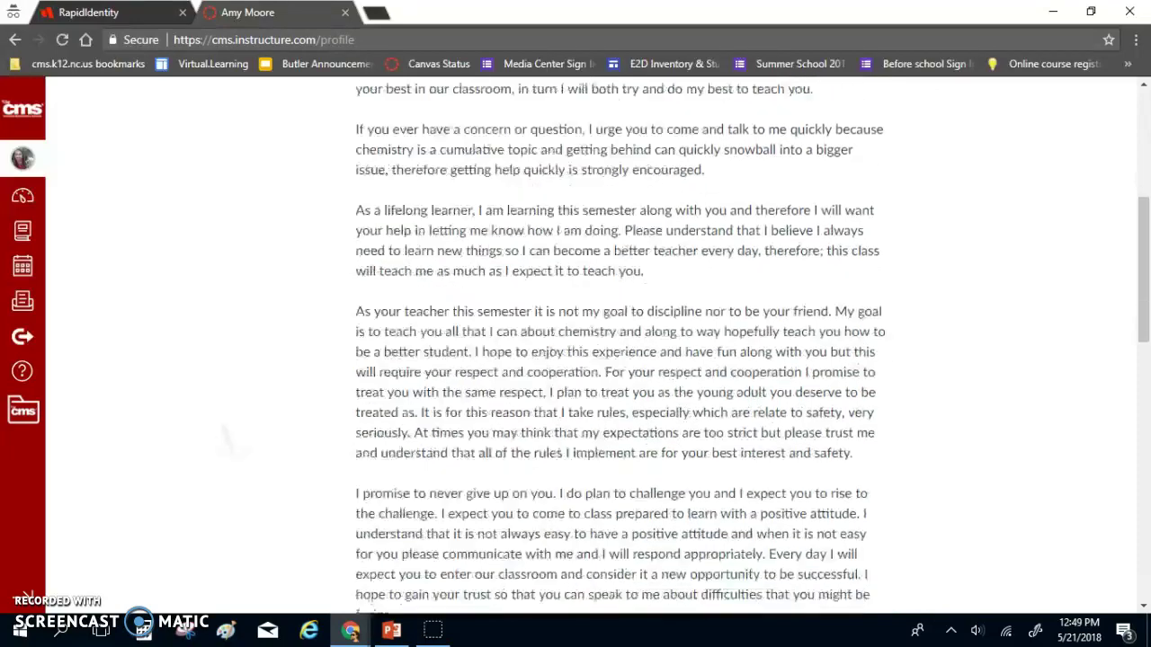
scroll(575, 342, "down", 6)
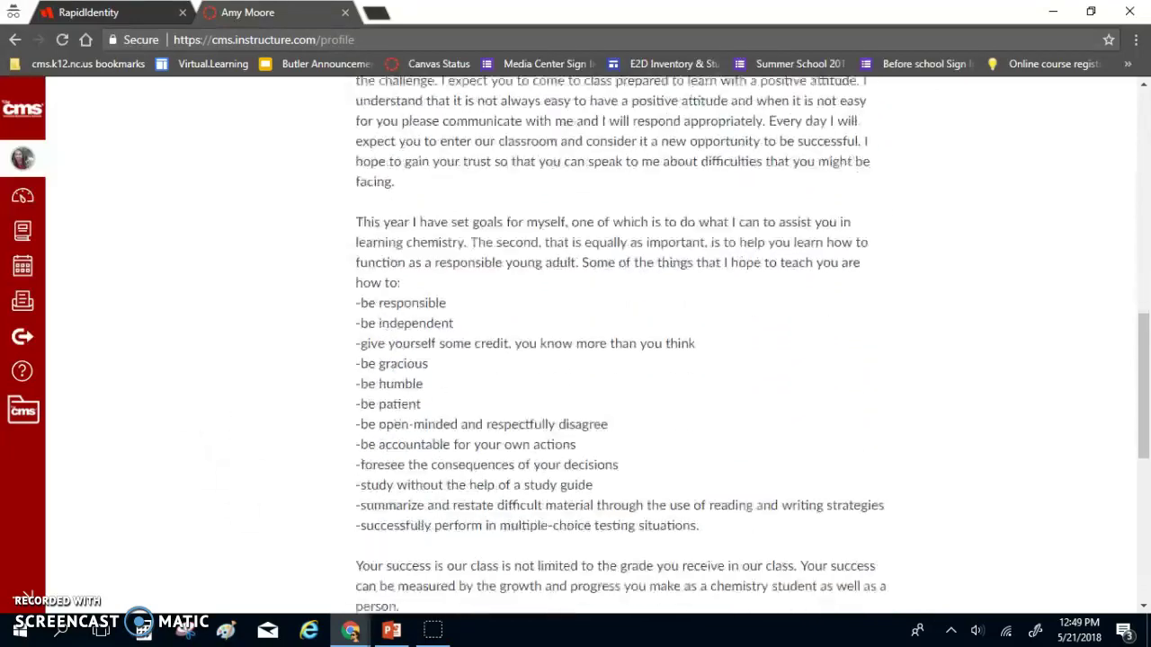
scroll(575, 342, "down", 2)
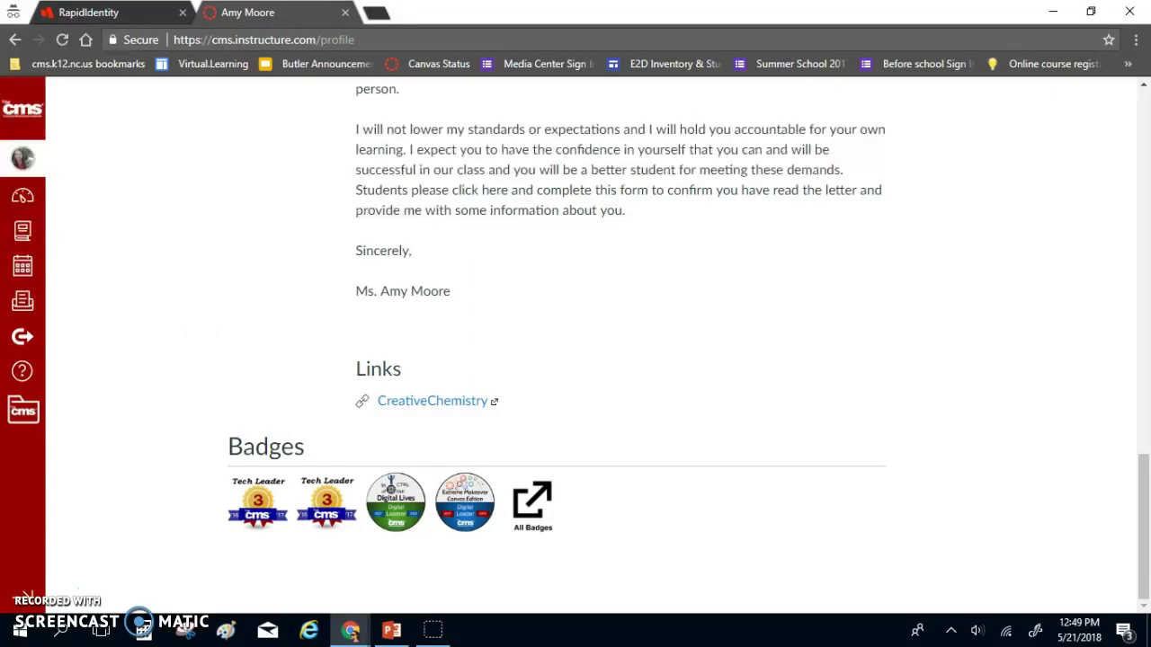
scroll(368, 235, "up", 15)
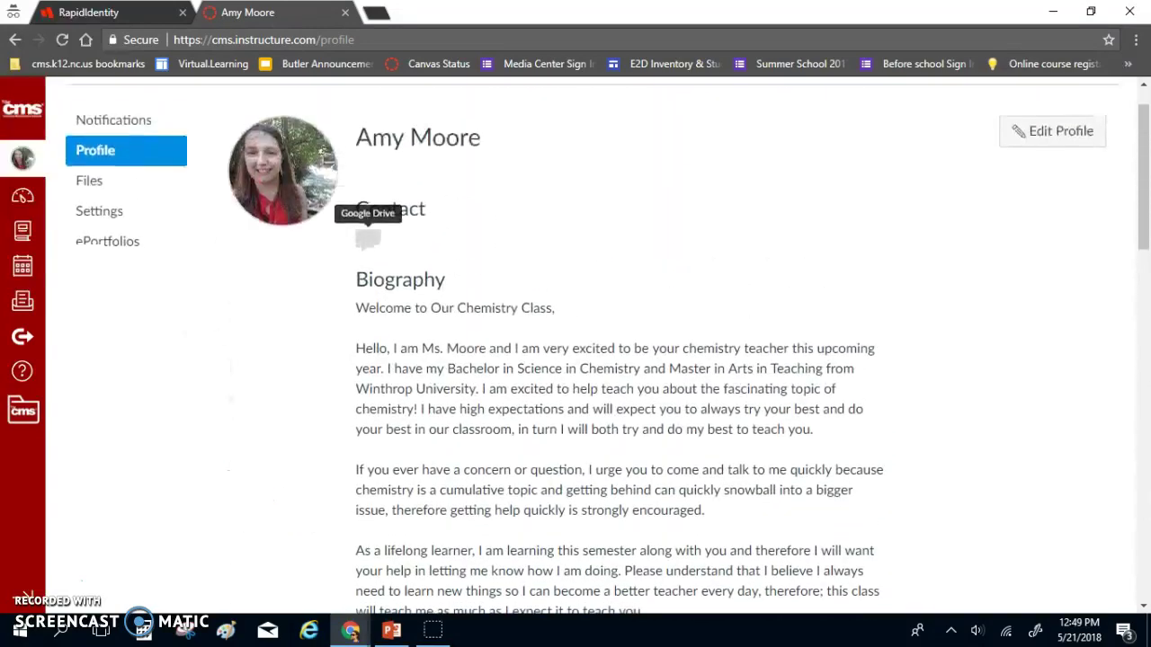
scroll(368, 235, "down", 12)
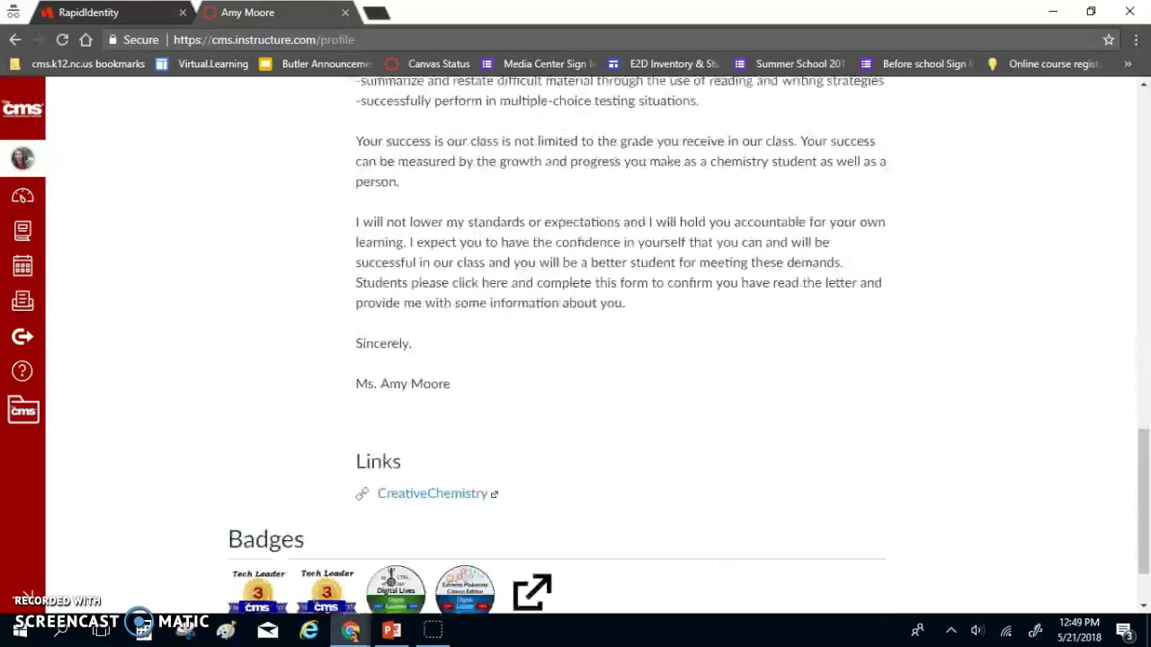
scroll(575, 342, "down", 2)
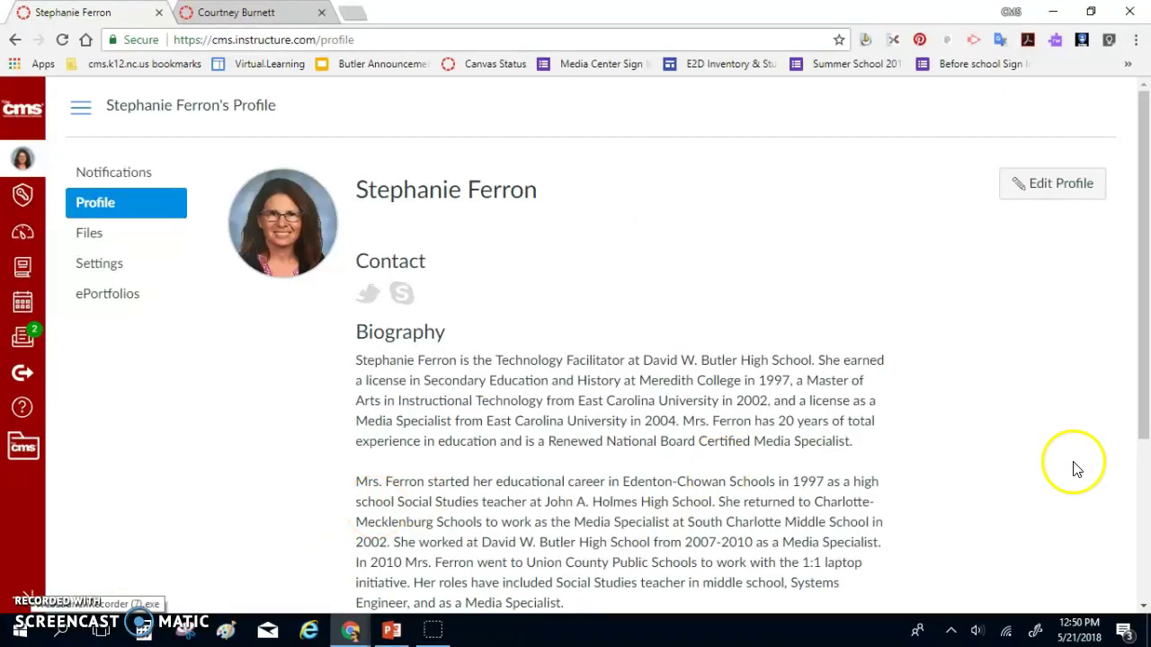
Put the account's own profile in edit mode and review the contact methods, biography and links fields
left_click(1057, 194)
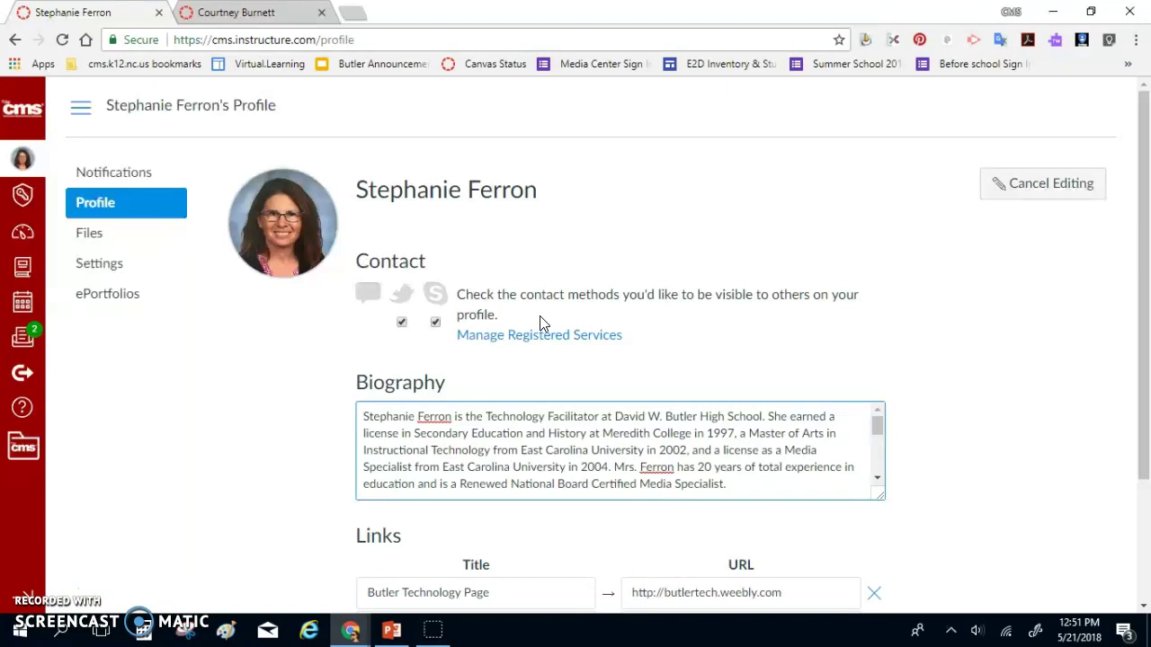
scroll(540, 316, "down", 2)
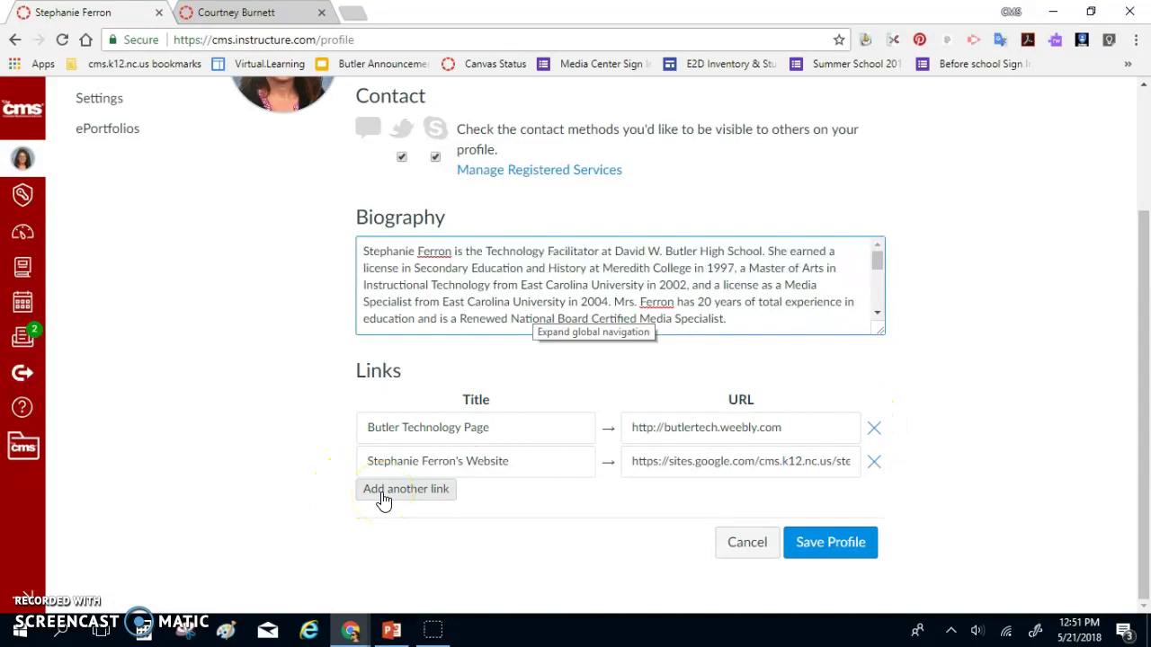
left_click(818, 546)
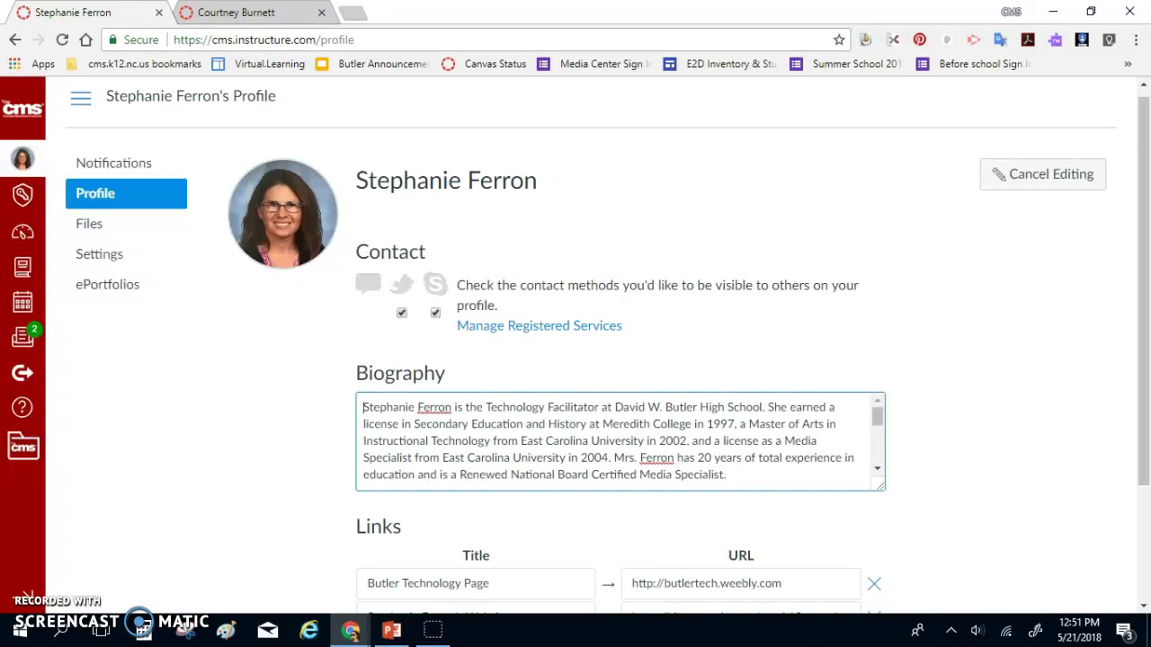
Leave the profile editor and open the account's settings page
left_click(20, 162)
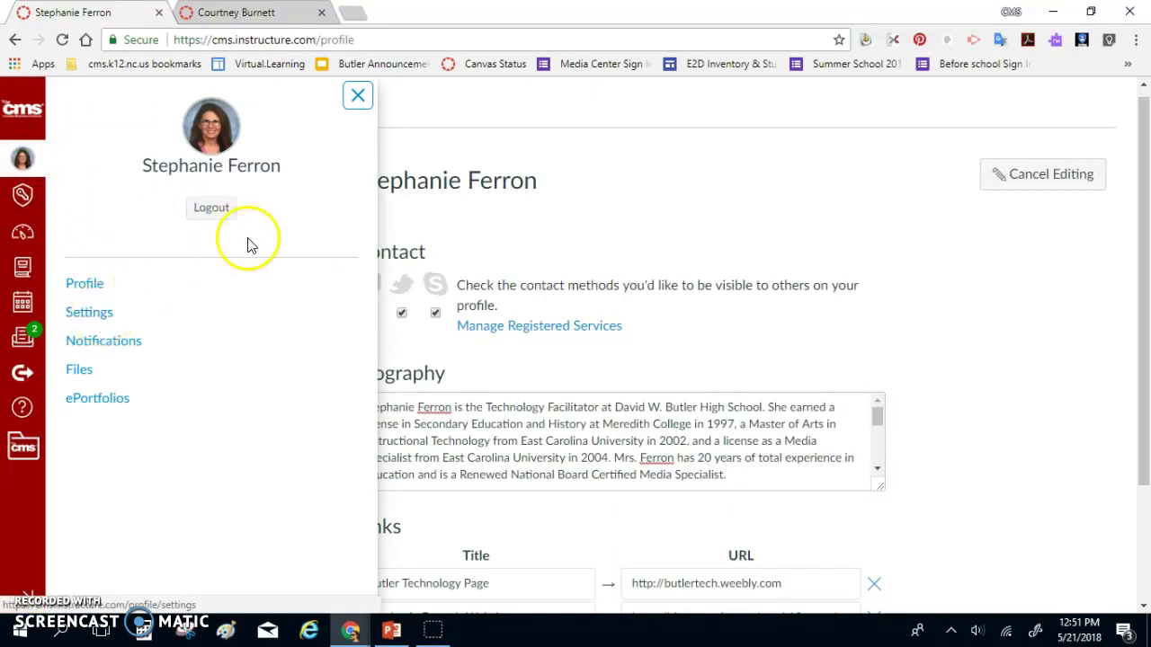
left_click(371, 101)
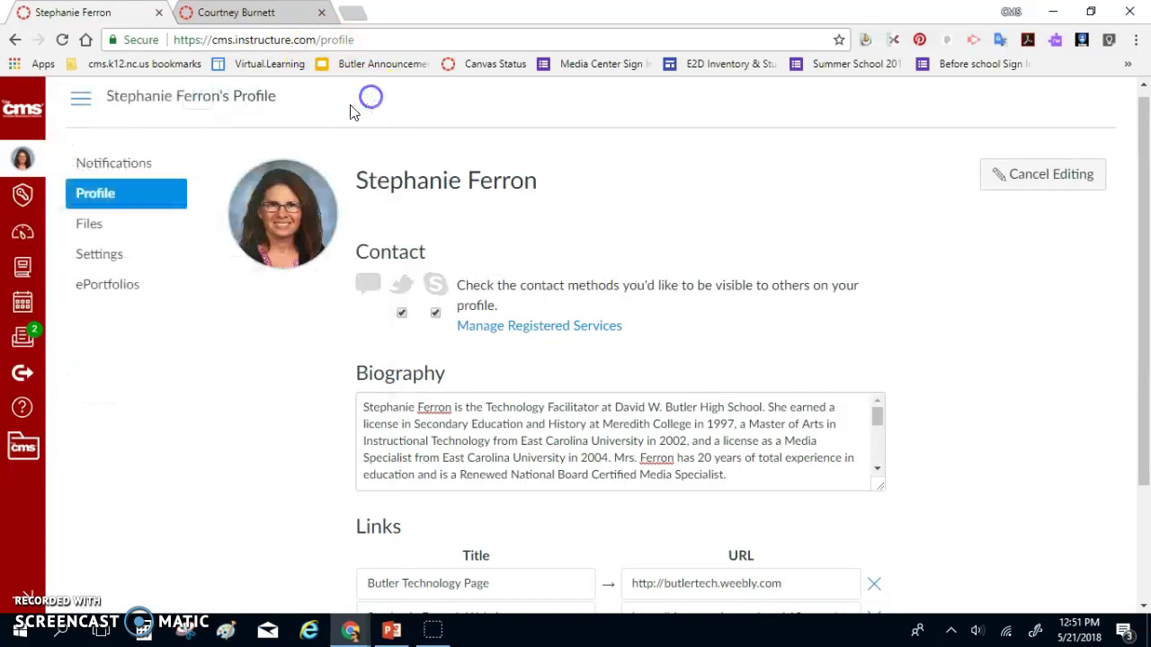
left_click(97, 253)
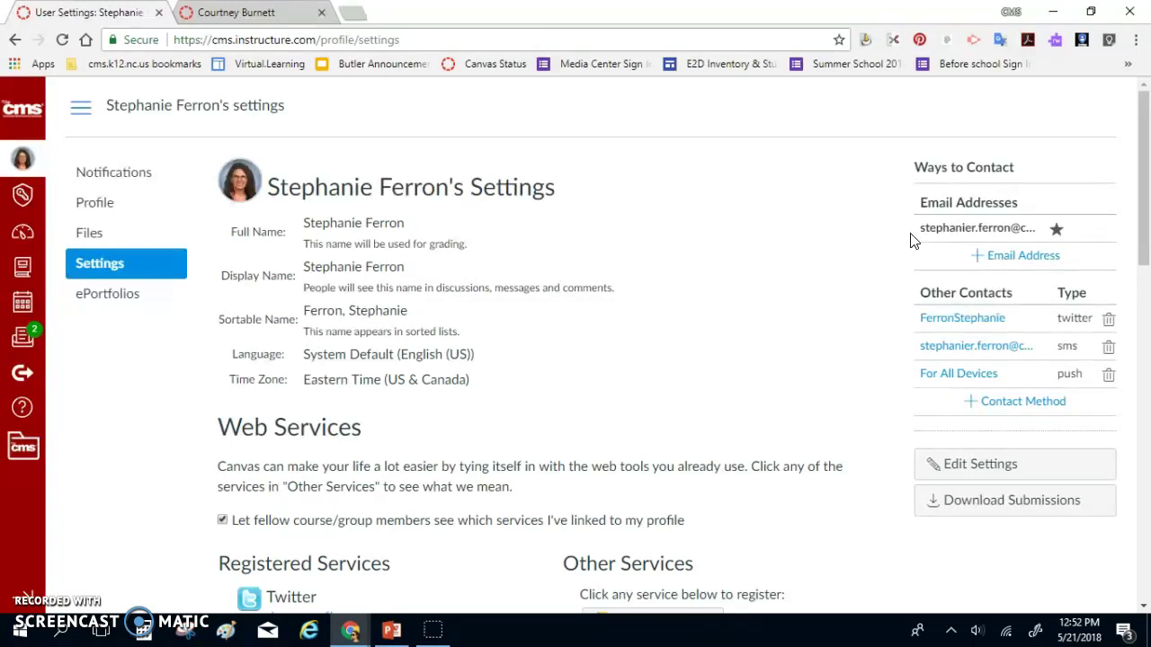
View the registration forms for an additional email address and a text (SMS) contact method, closing each without registering
left_click(1032, 257)
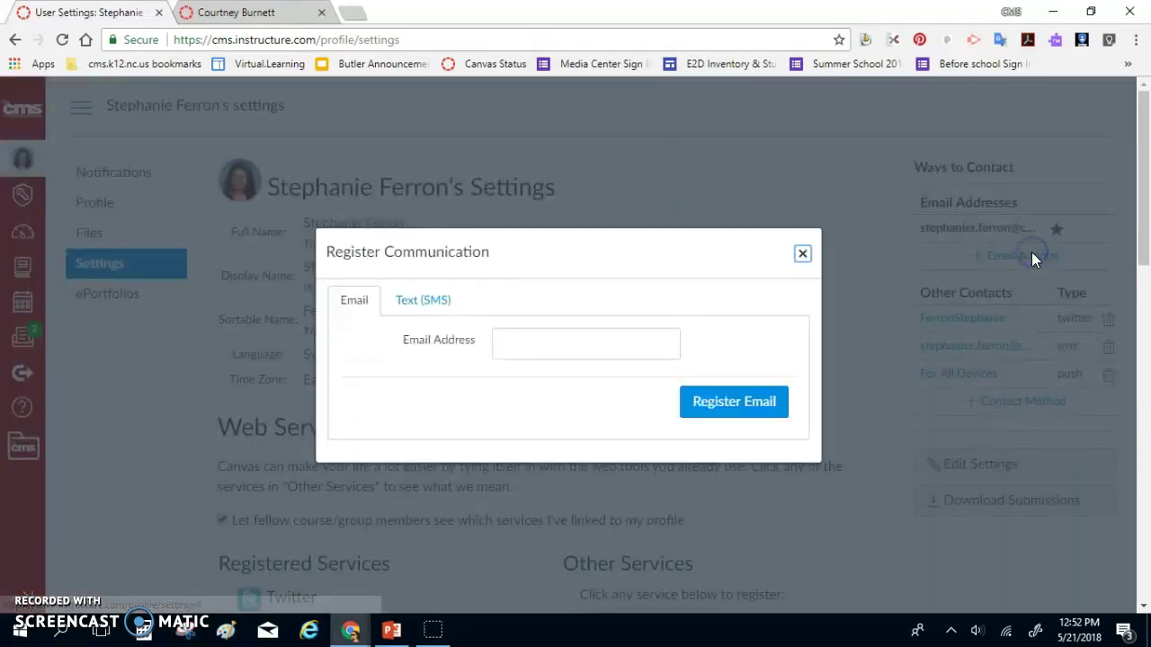
left_click(804, 255)
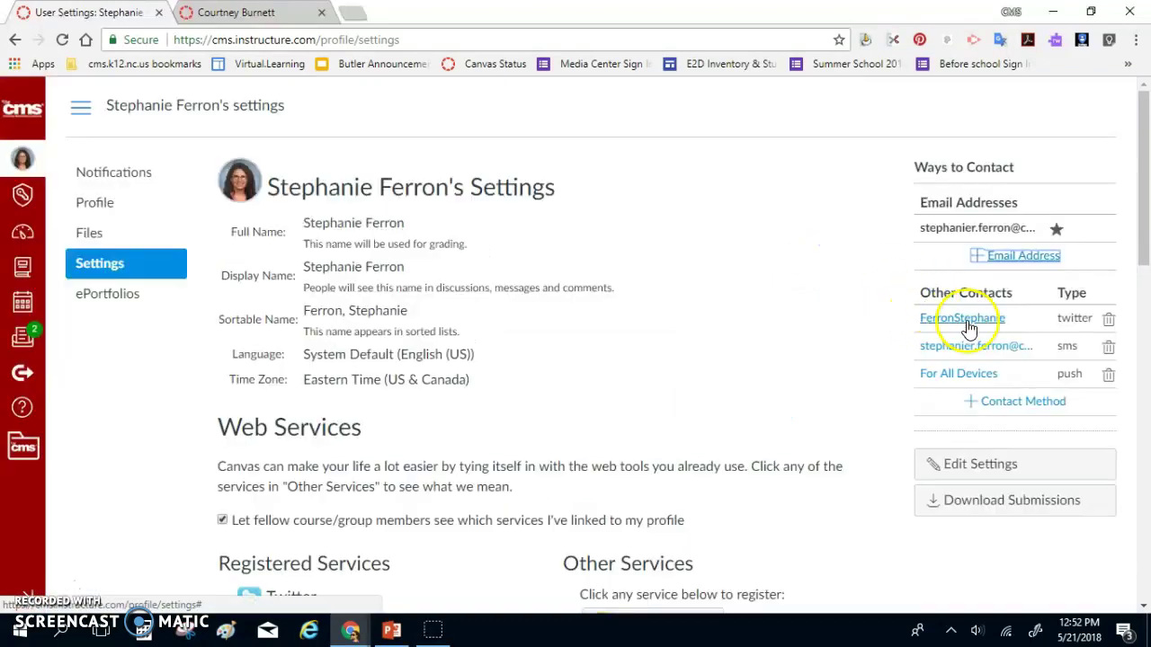
left_click(980, 404)
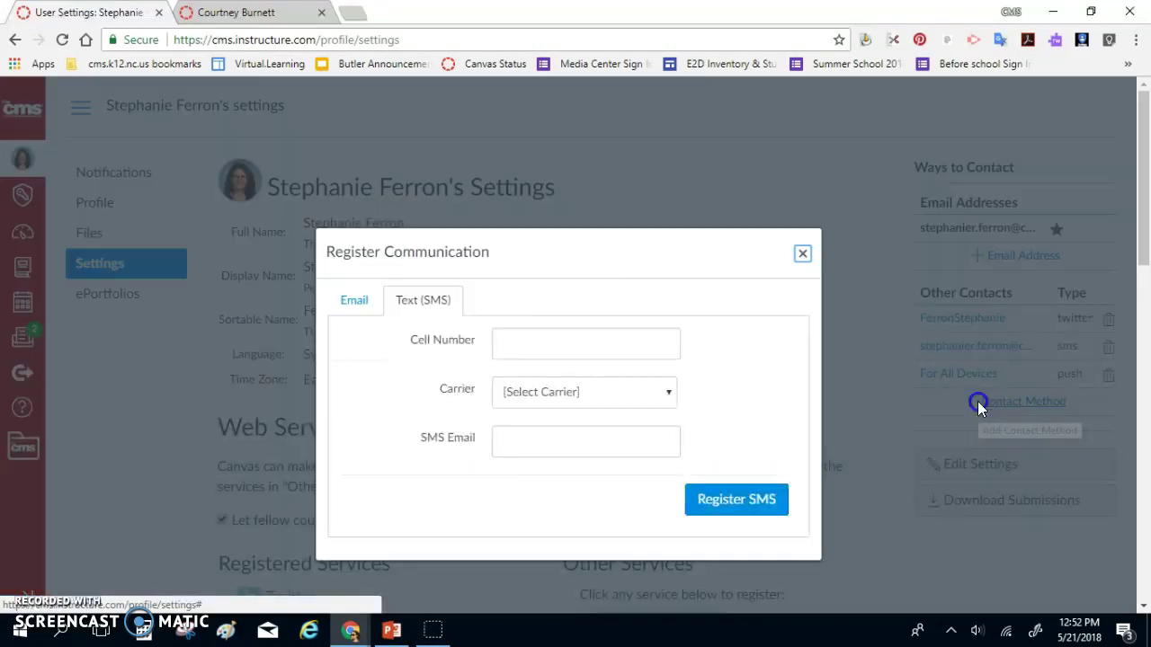
left_click(432, 303)
left_click(507, 360)
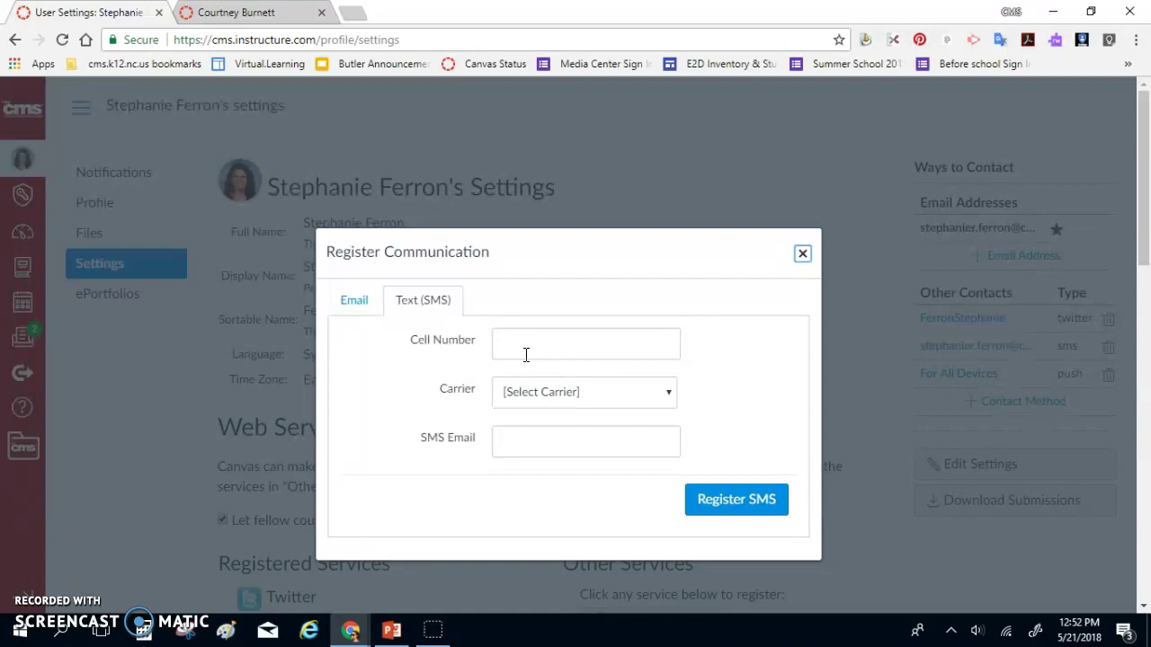
left_click(802, 253)
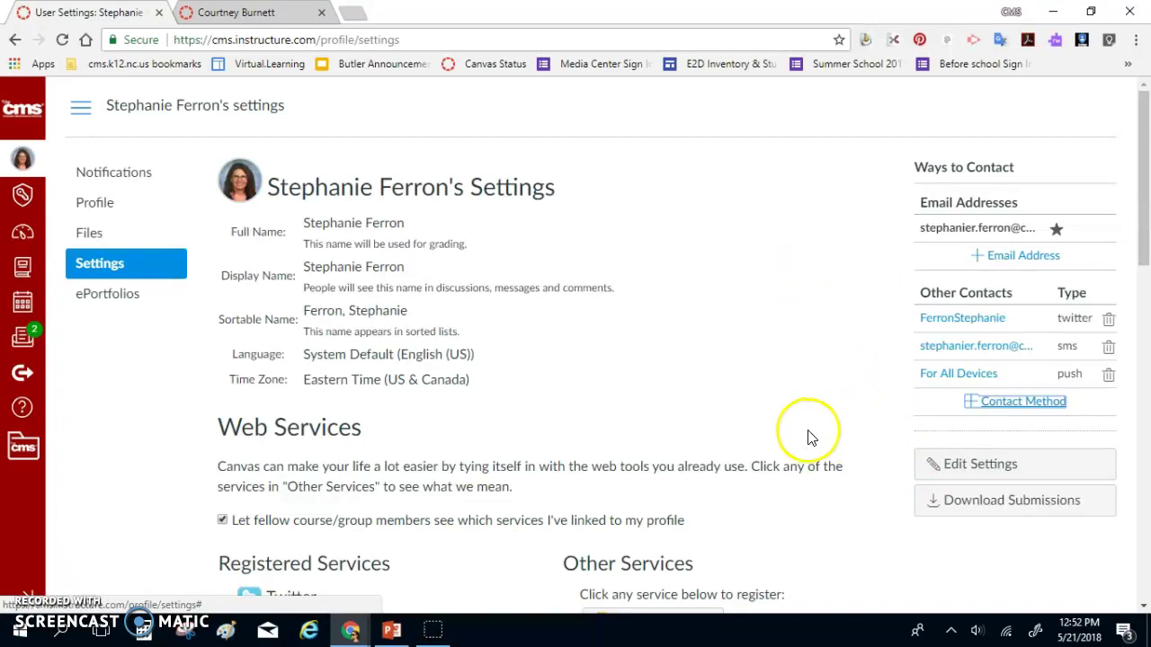
Register Google Drive as a web service, authorizing Canvas to access the school Google account
scroll(809, 438, "down", 3)
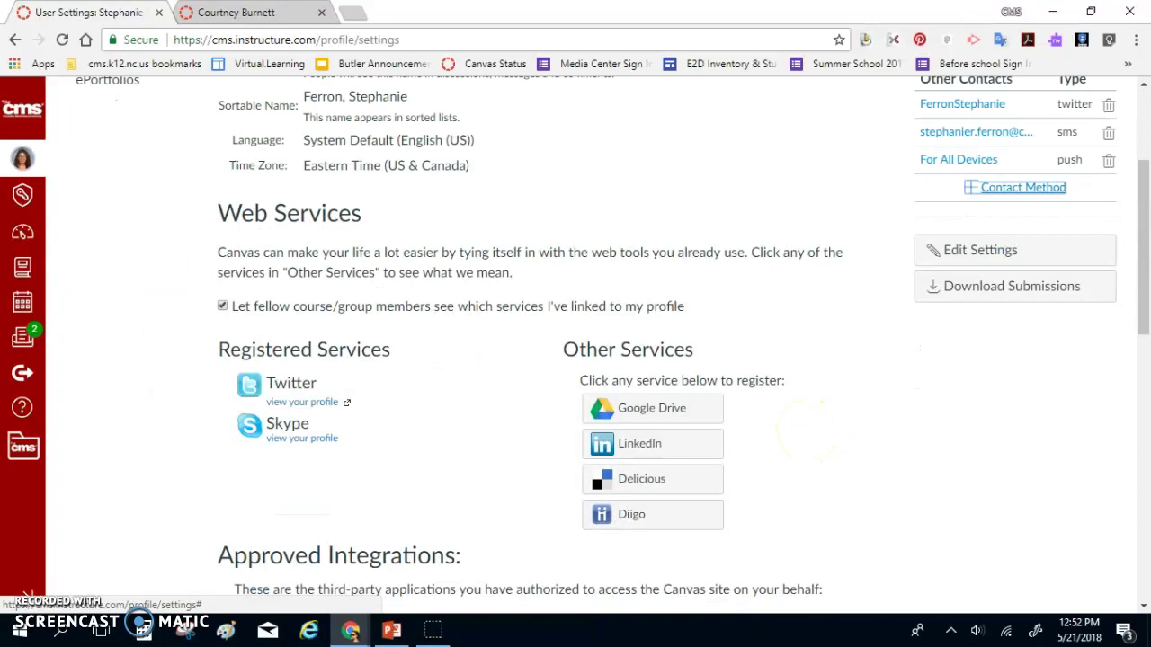
mouse_move(354, 425)
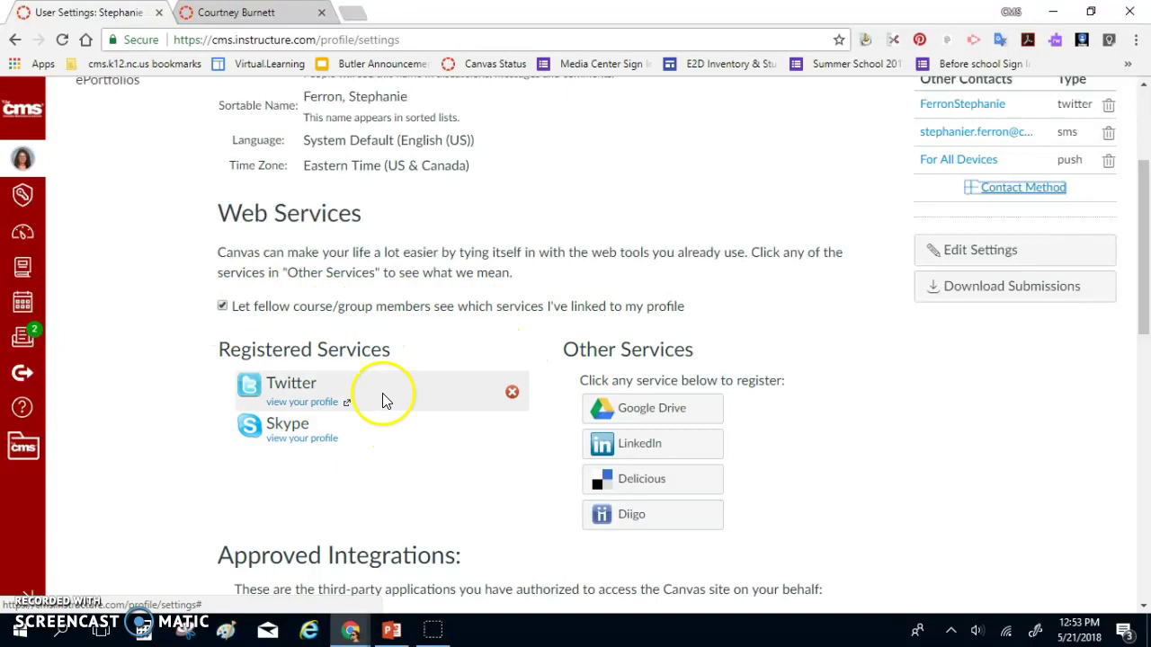
left_click(641, 409)
left_click(604, 420)
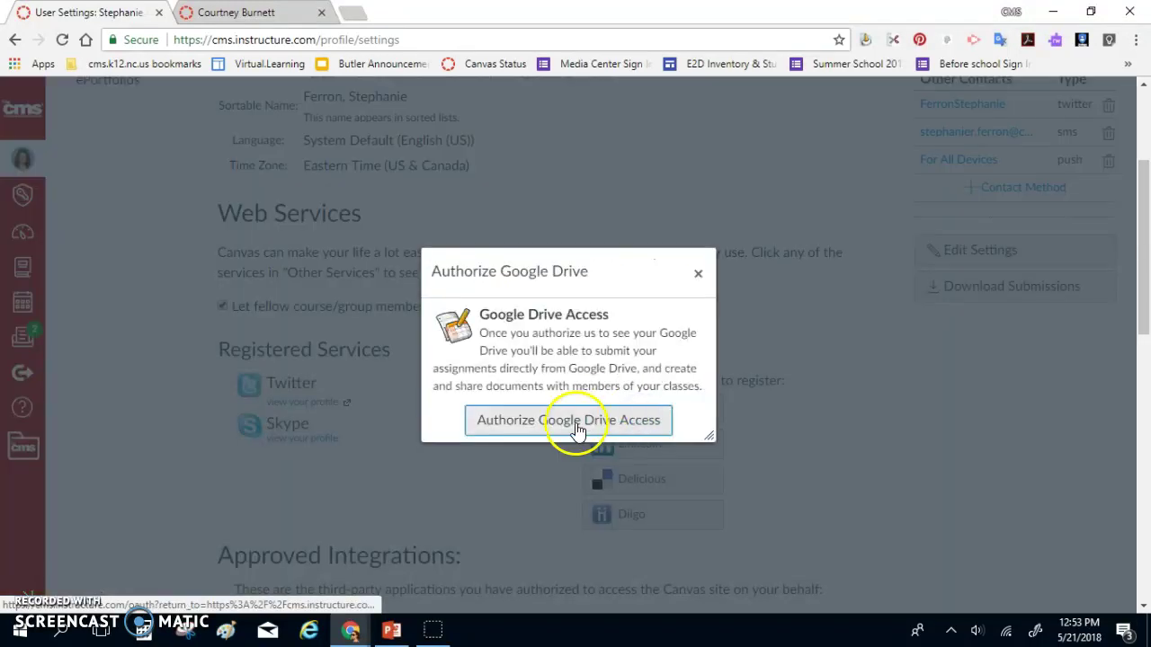
left_click(577, 430)
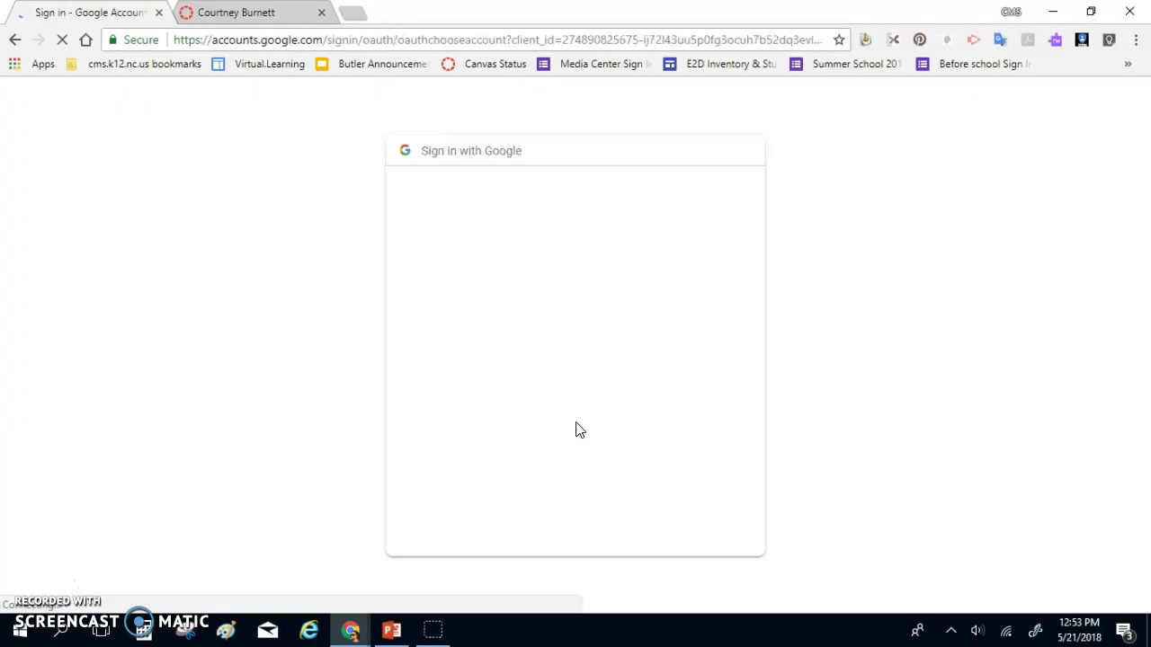
left_click(536, 295)
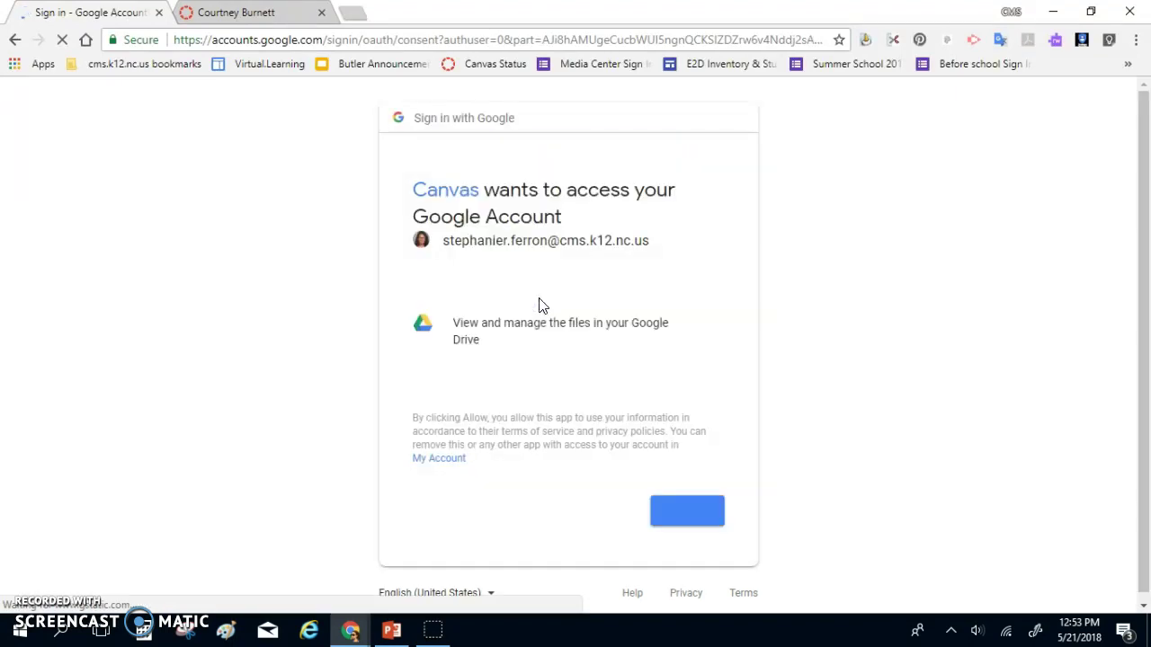
left_click(676, 512)
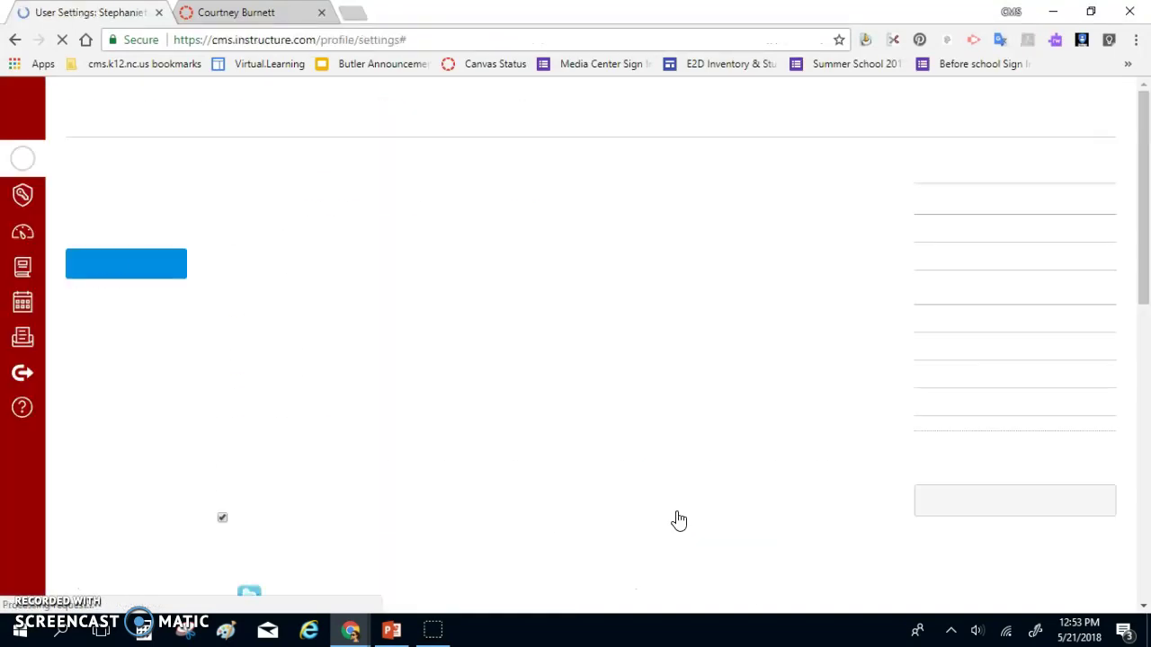
Review the registered services, approved integrations and feature options on the settings page
scroll(675, 516, "down", 3)
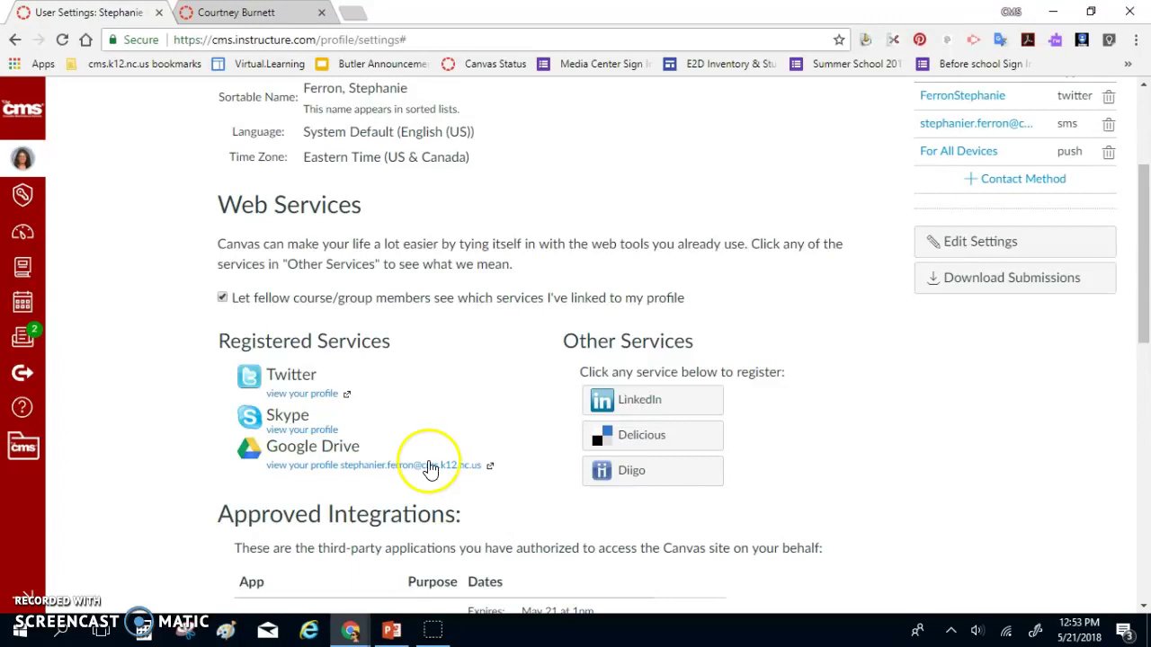
mouse_move(413, 454)
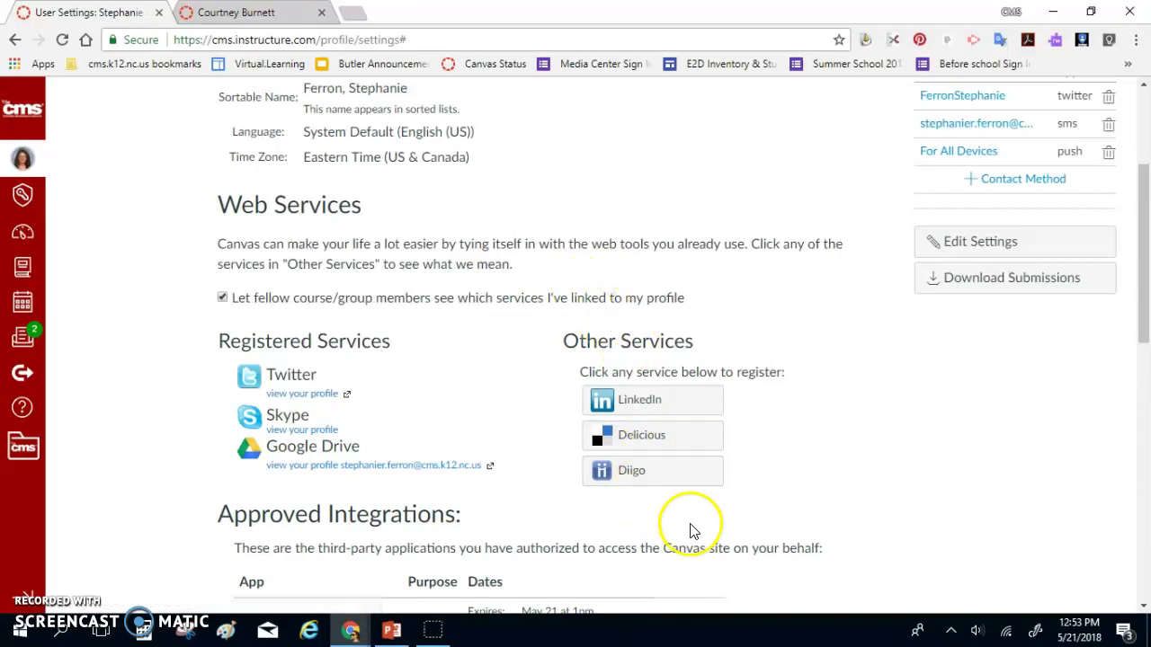
scroll(689, 517, "down", 3)
scroll(689, 516, "down", 2)
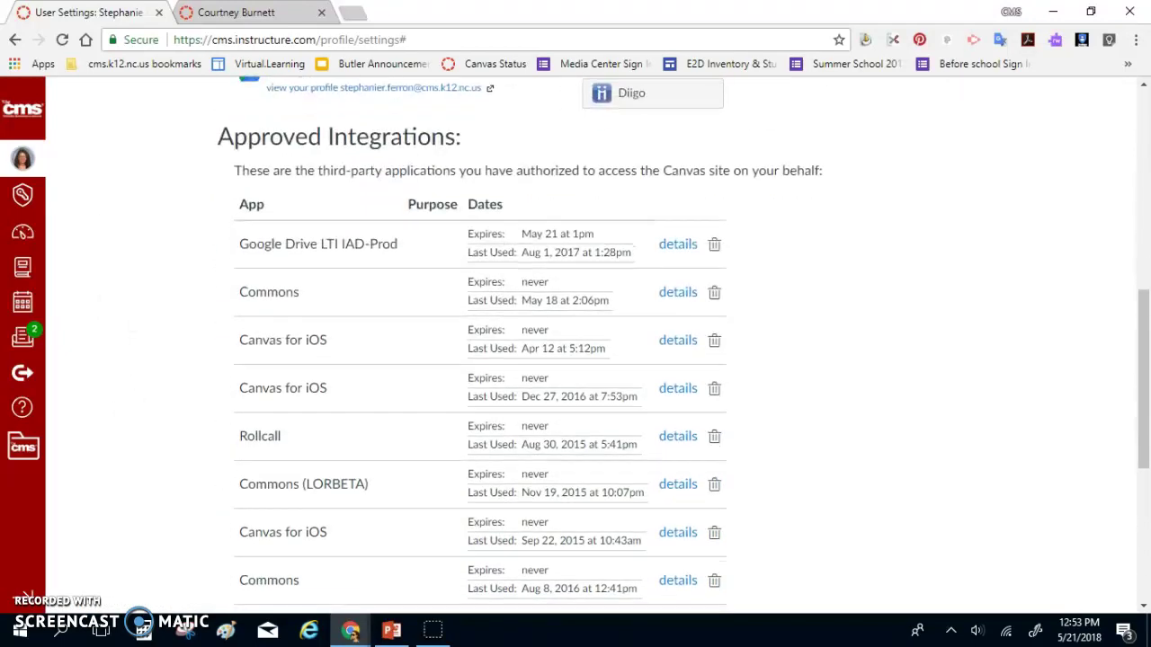
scroll(689, 517, "down", 4)
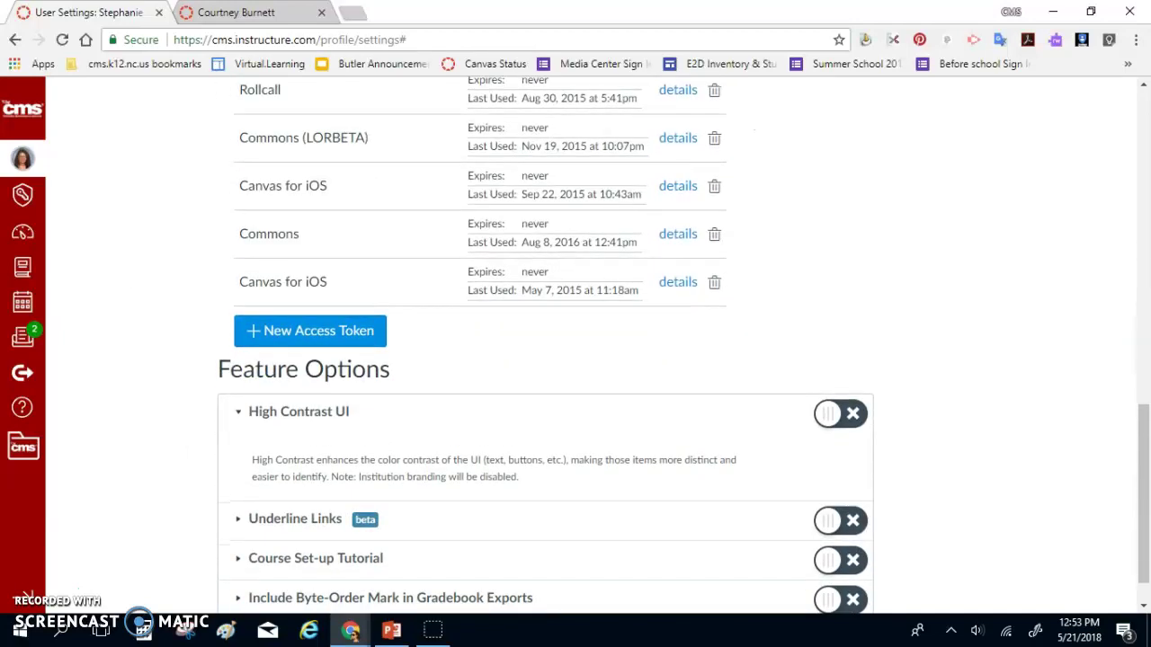
scroll(682, 344, "up", 10)
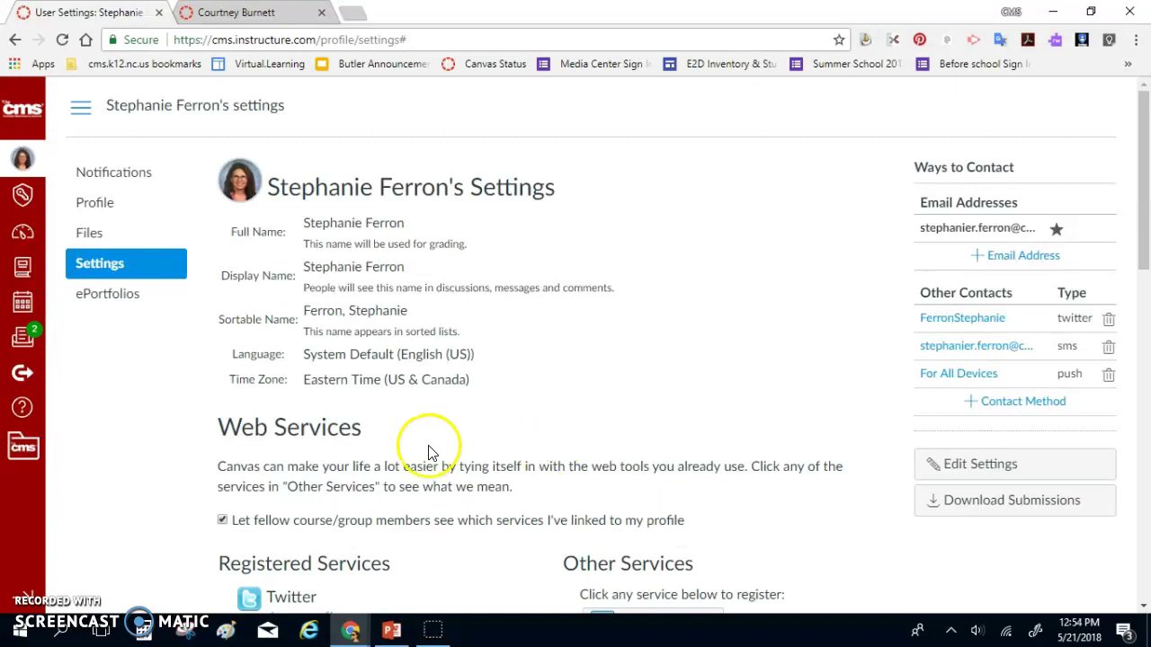
Open the notification preferences and review the delivery options for course activities, discussions, conversations and scheduling
left_click(103, 178)
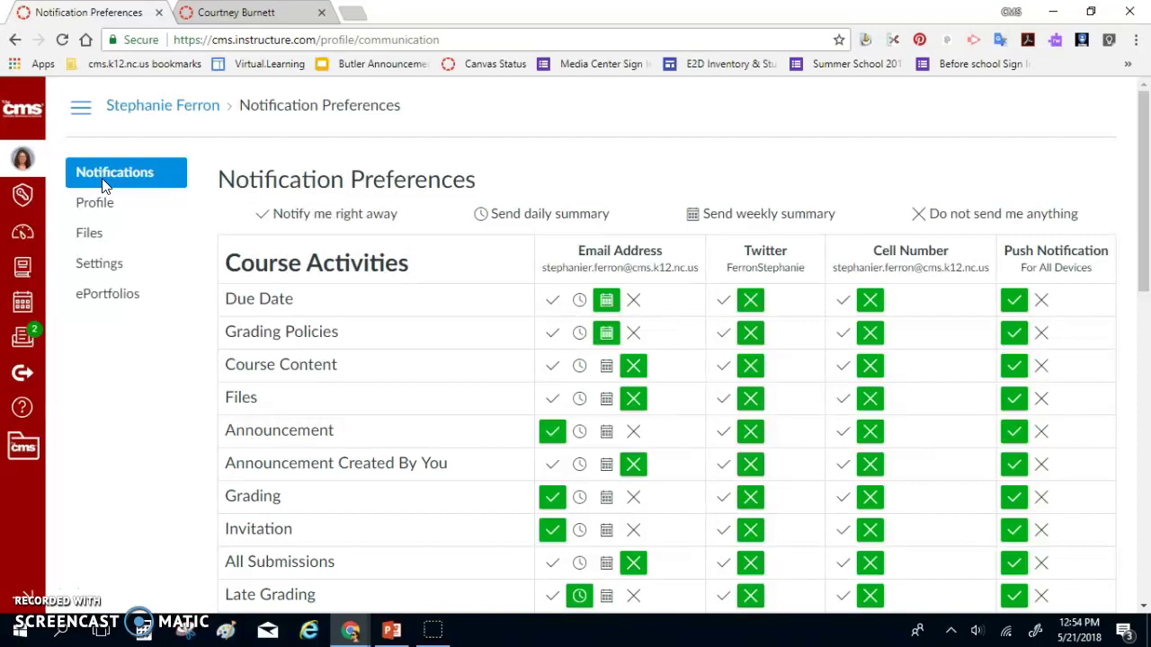
scroll(103, 184, "down", 10)
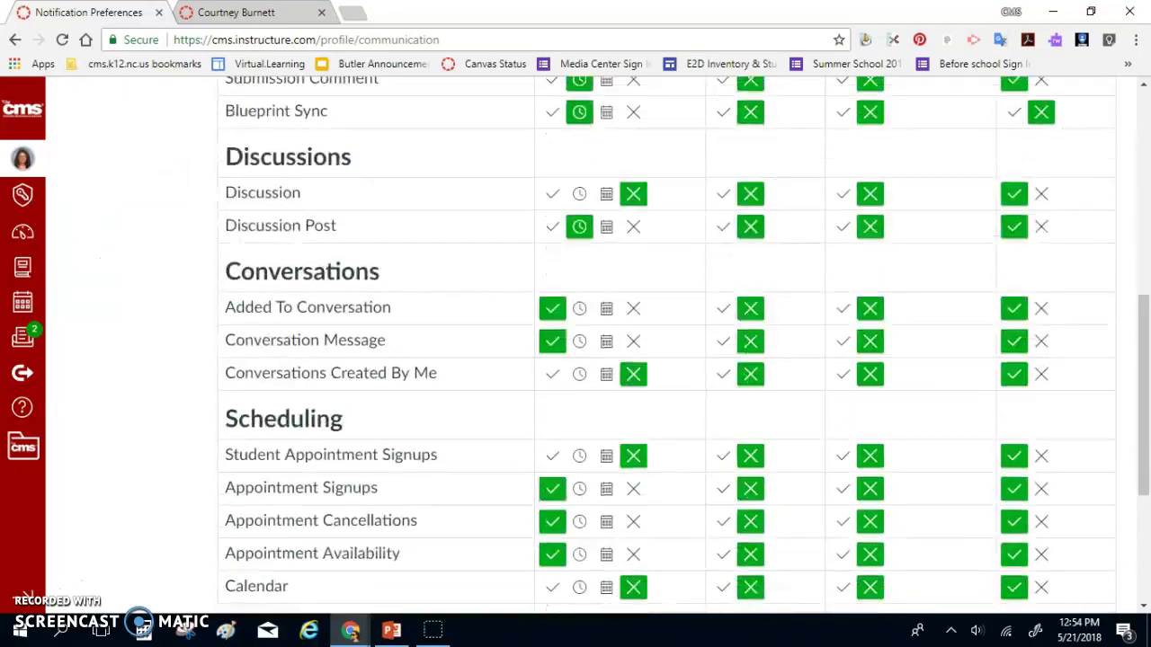
scroll(665, 342, "up", 10)
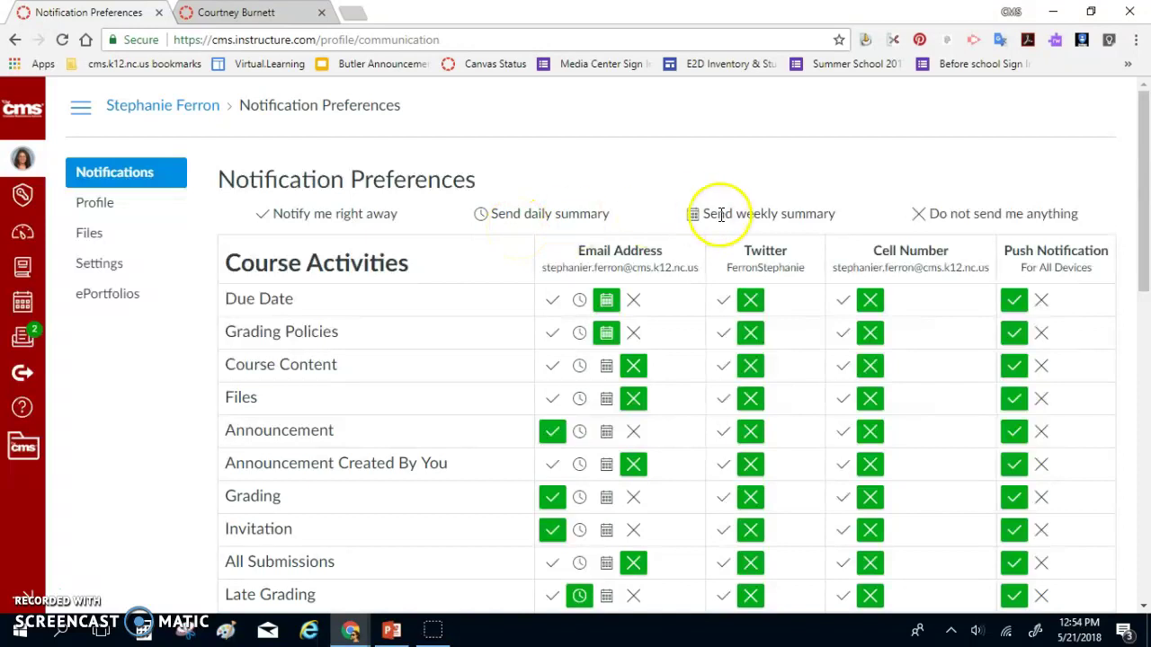
Set the Due Date email notification to not send anything, and return it to the weekly summary
left_click(634, 310)
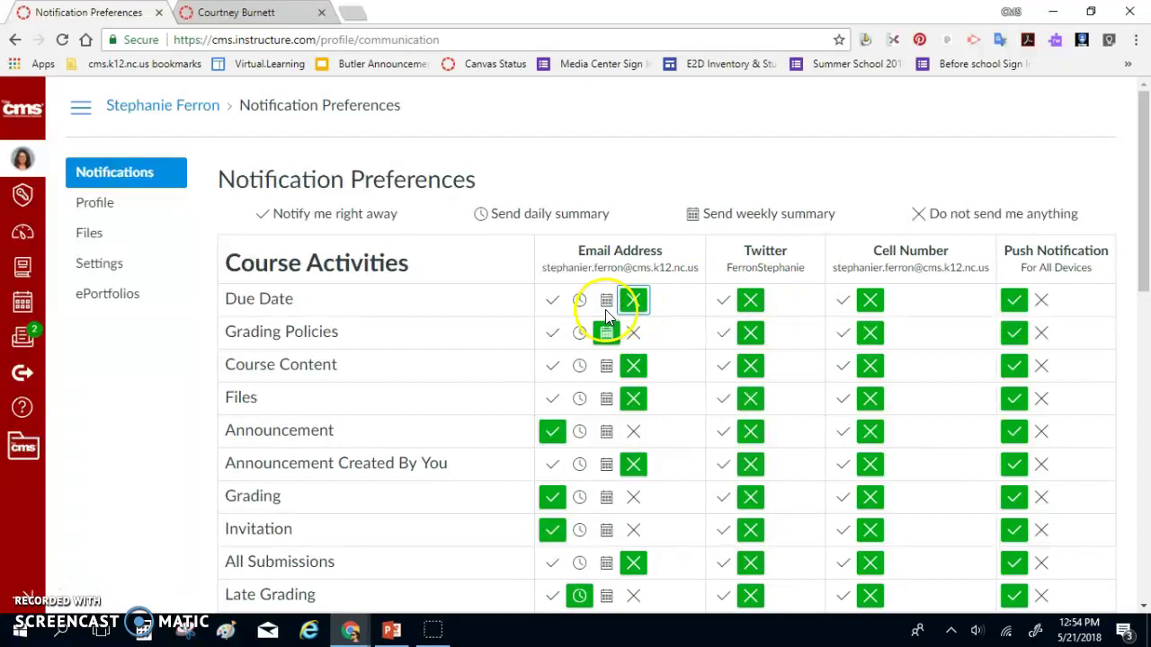
left_click(605, 309)
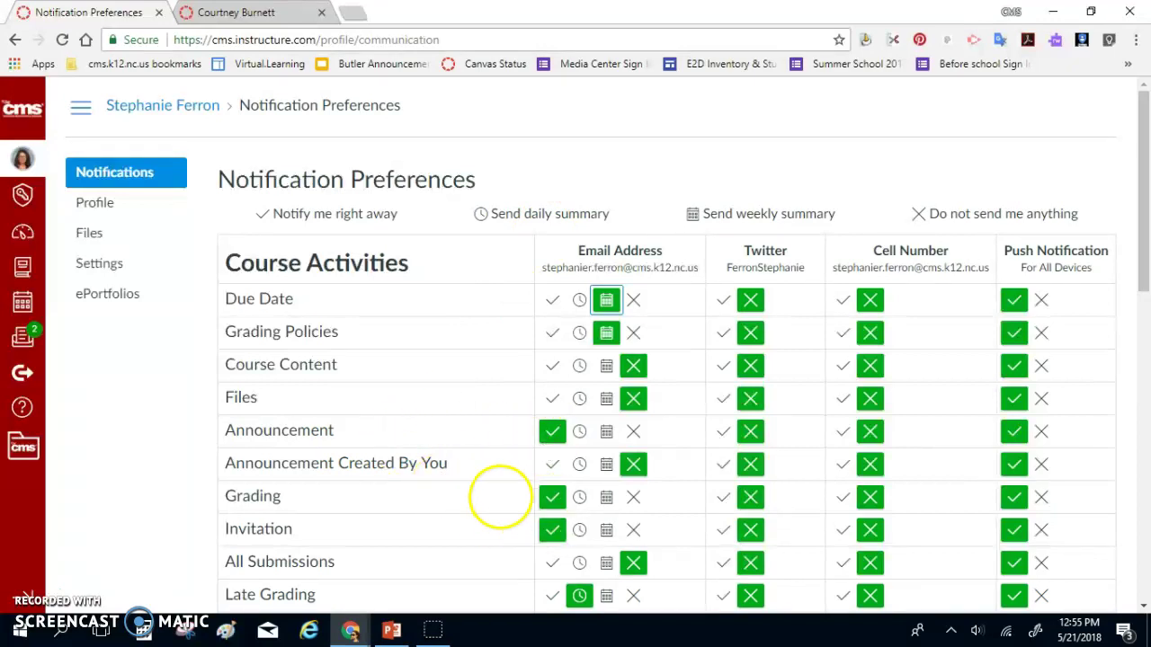
Examine the delivery settings of every notification category, from Course Activities through Discussions, Conversations, Scheduling, Groups and Alerts to Conferences
scroll(501, 495, "down", 3)
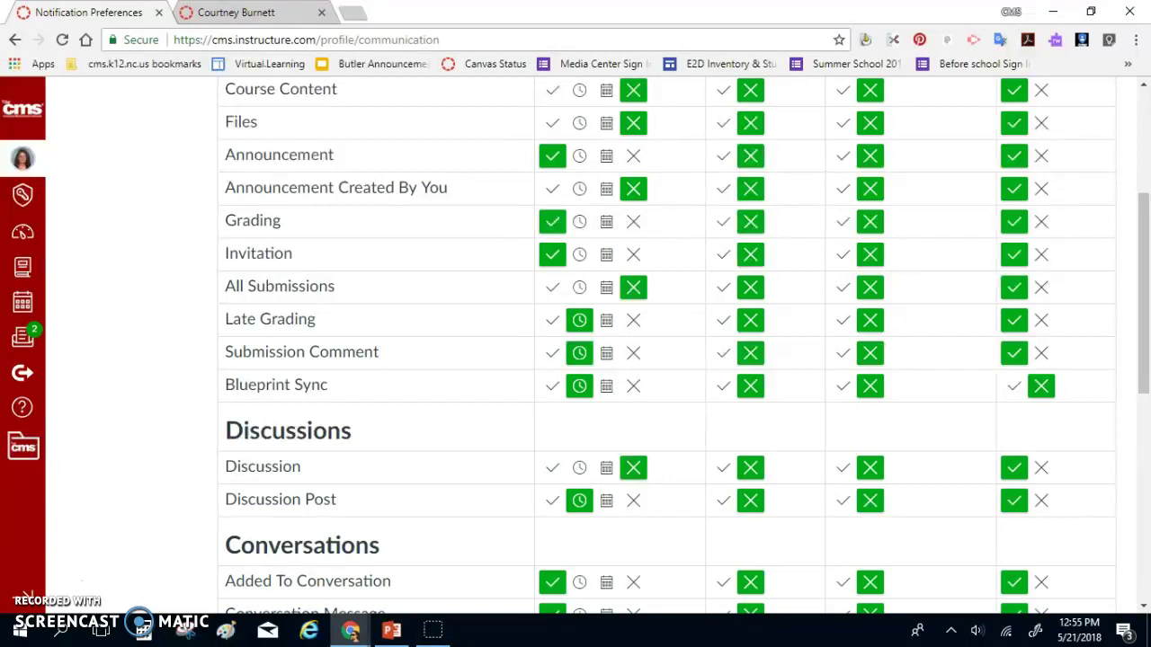
scroll(575, 341, "up", 3)
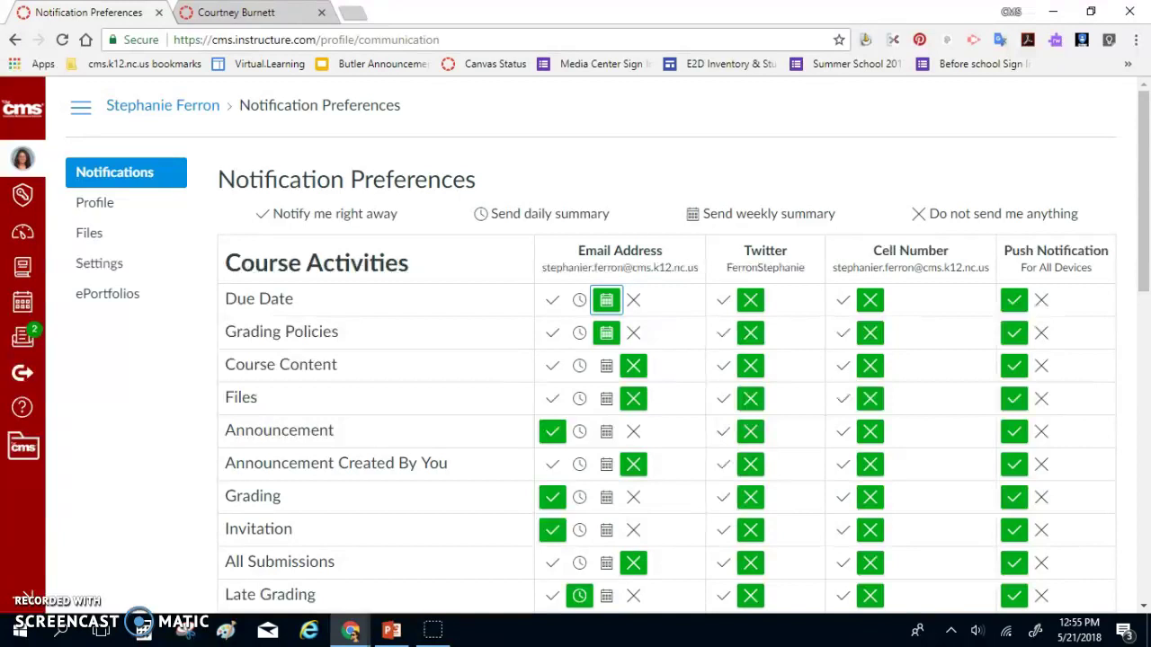
scroll(665, 342, "down", 4)
scroll(665, 342, "up", 1)
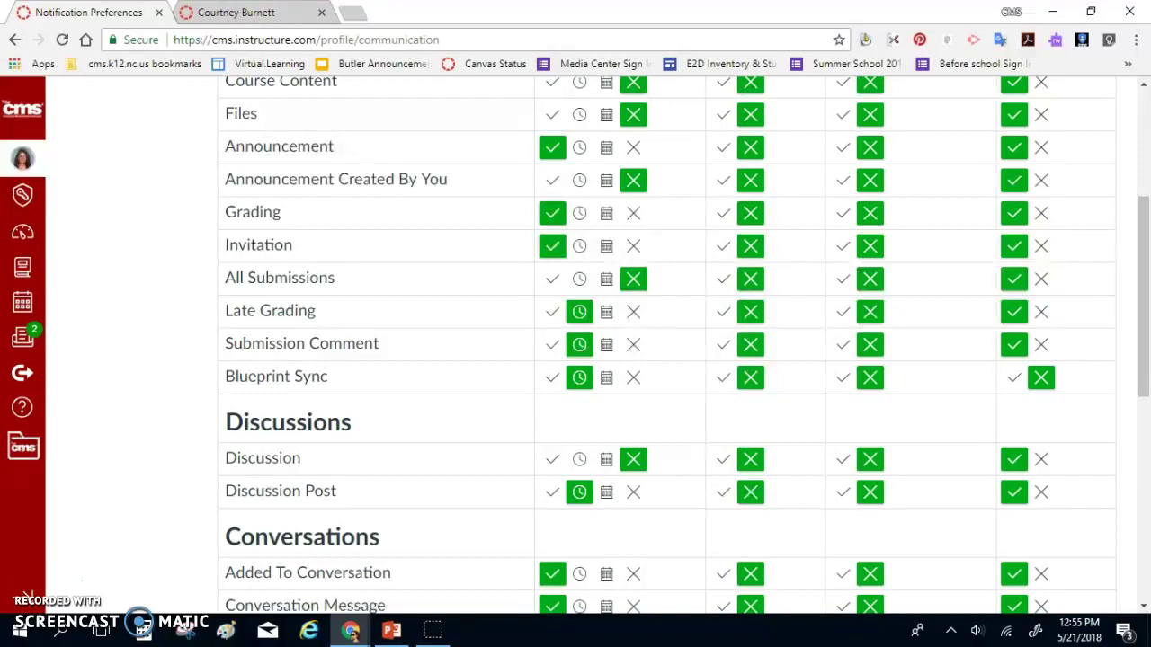
scroll(665, 341, "down", 6)
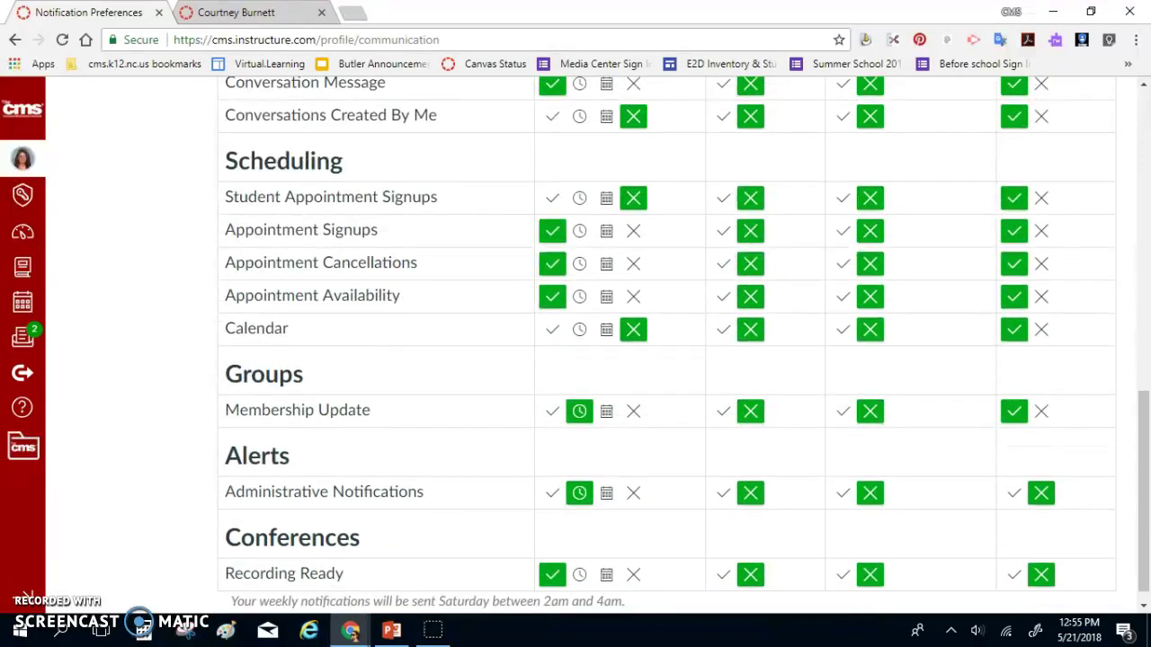
scroll(665, 342, "down", 1)
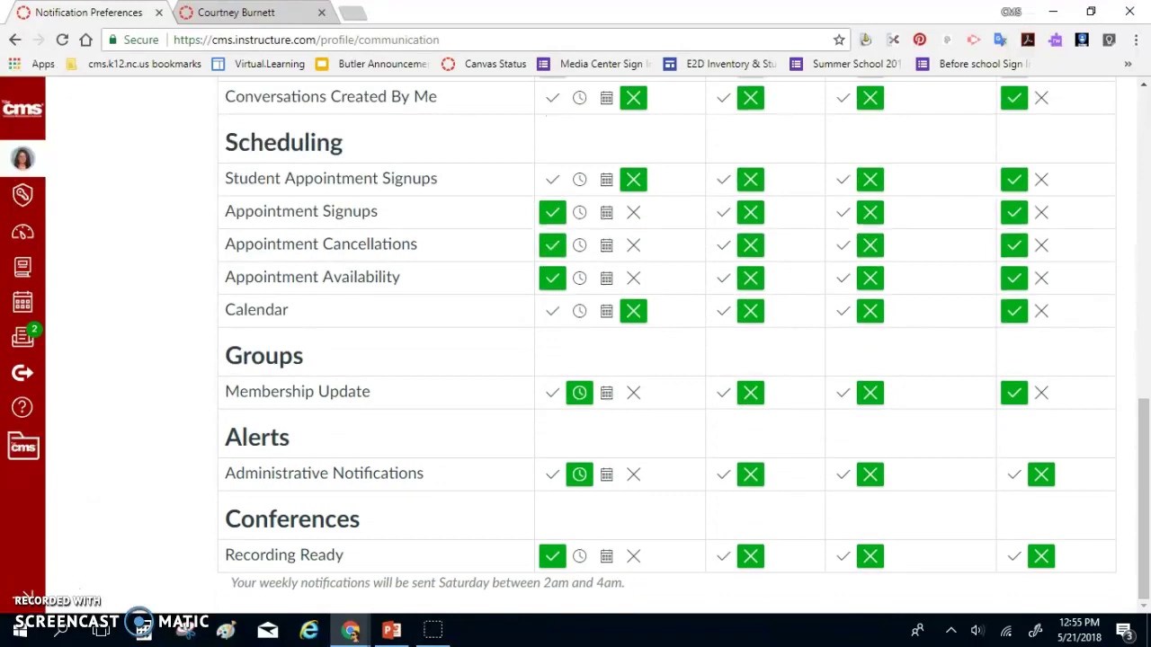
scroll(665, 342, "up", 7)
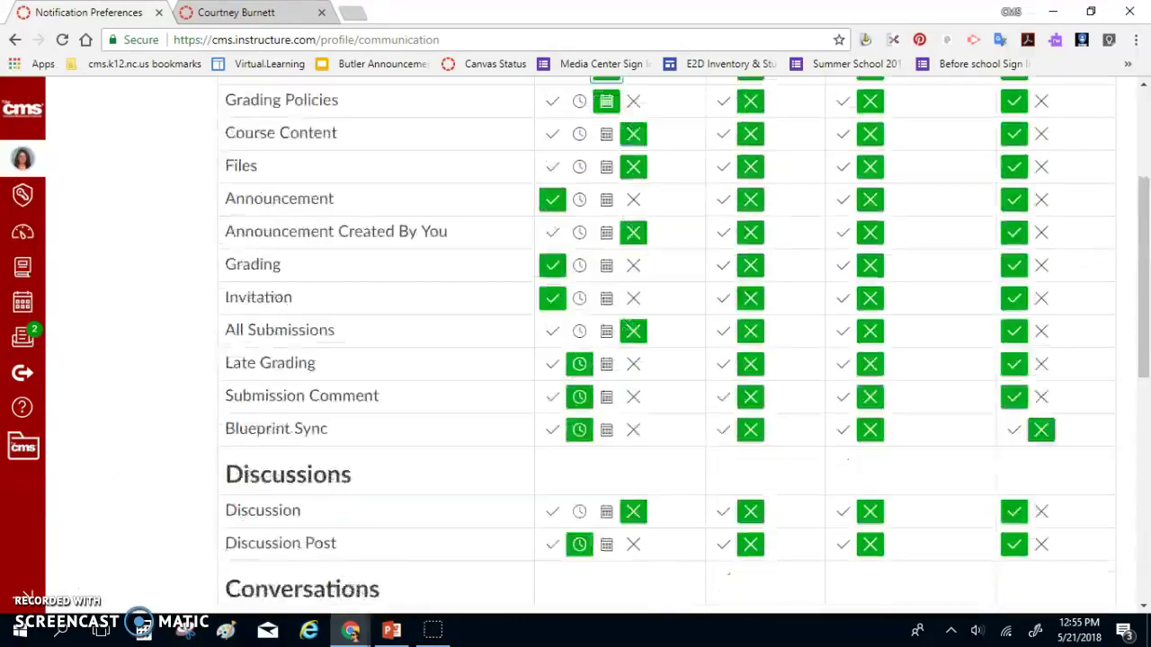
scroll(665, 342, "up", 3)
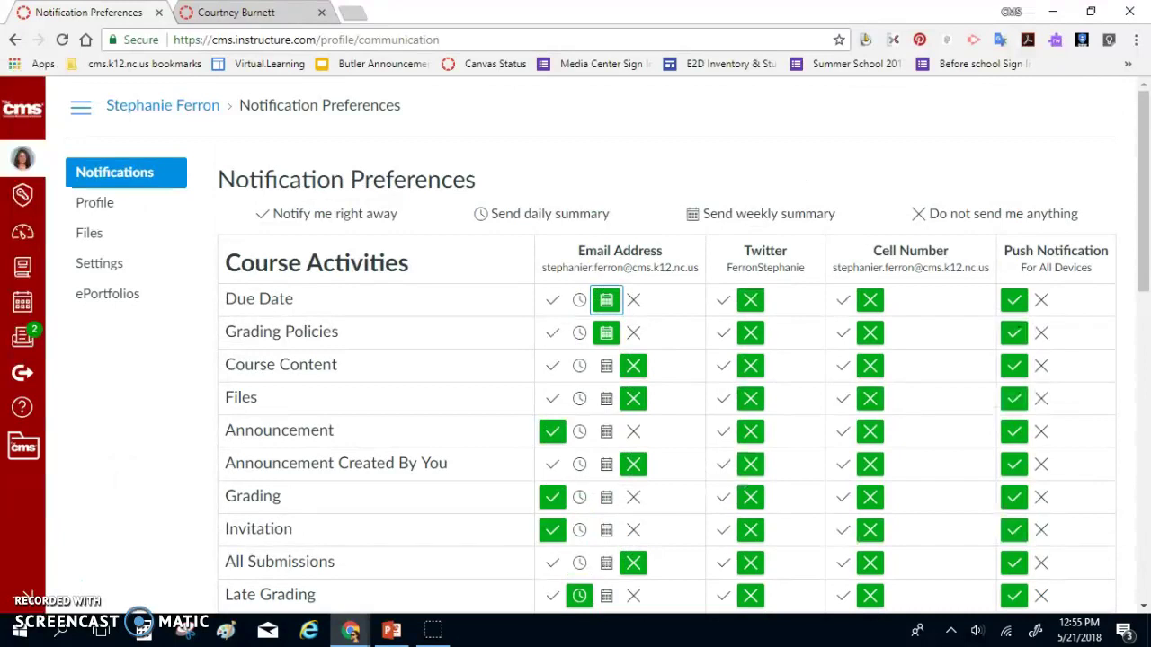